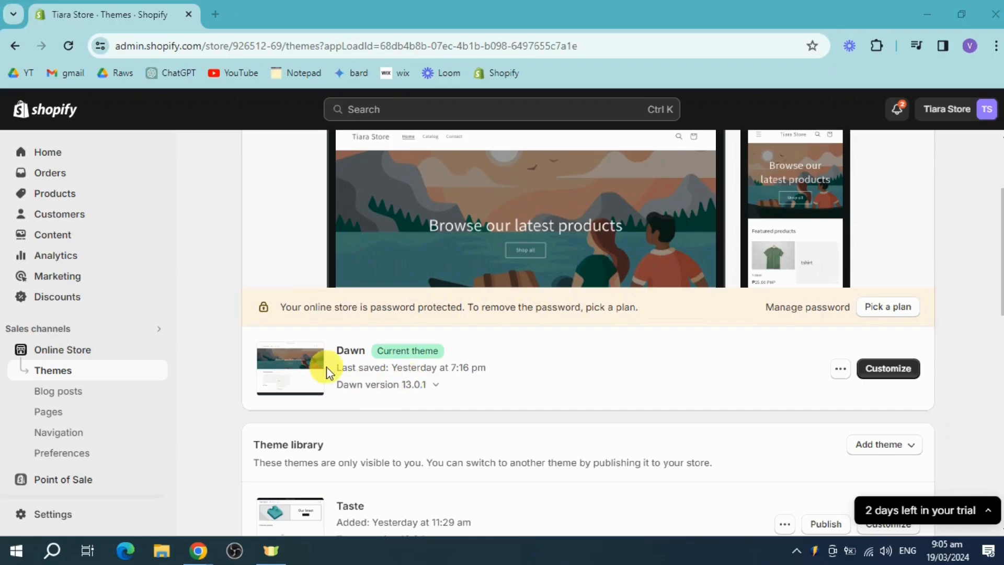
# - Open the Dawn theme for customizing, look over the home page down to the email signup, and return to the themes page
pyautogui.click(889, 369)
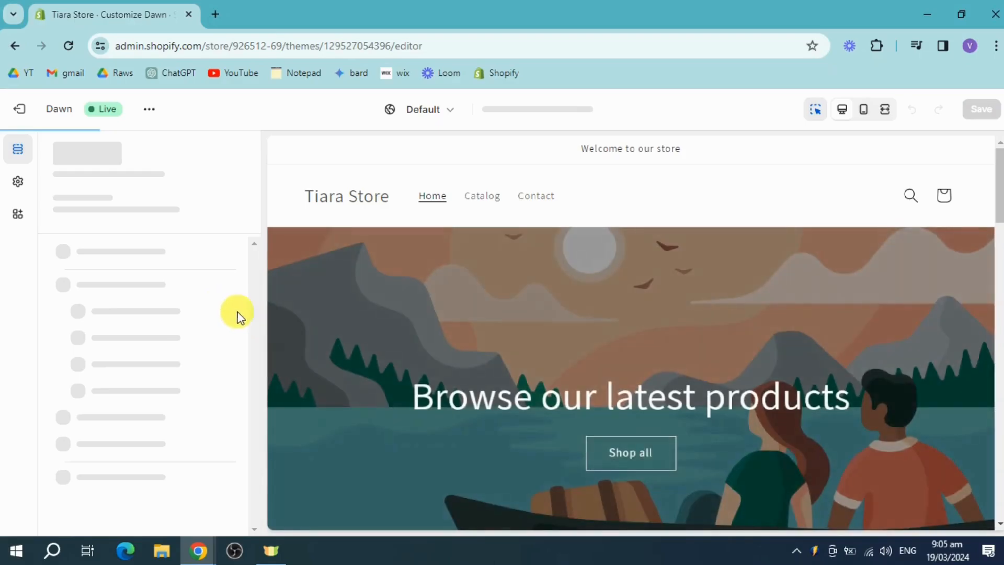
pyautogui.scroll(-4, 558, 385)
pyautogui.scroll(-15, 579, 393)
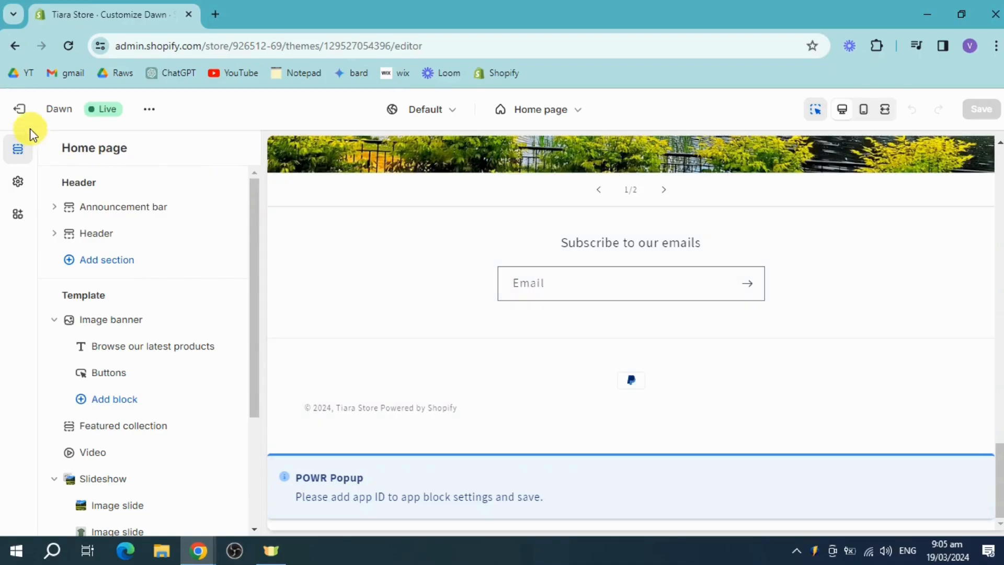
pyautogui.click(14, 116)
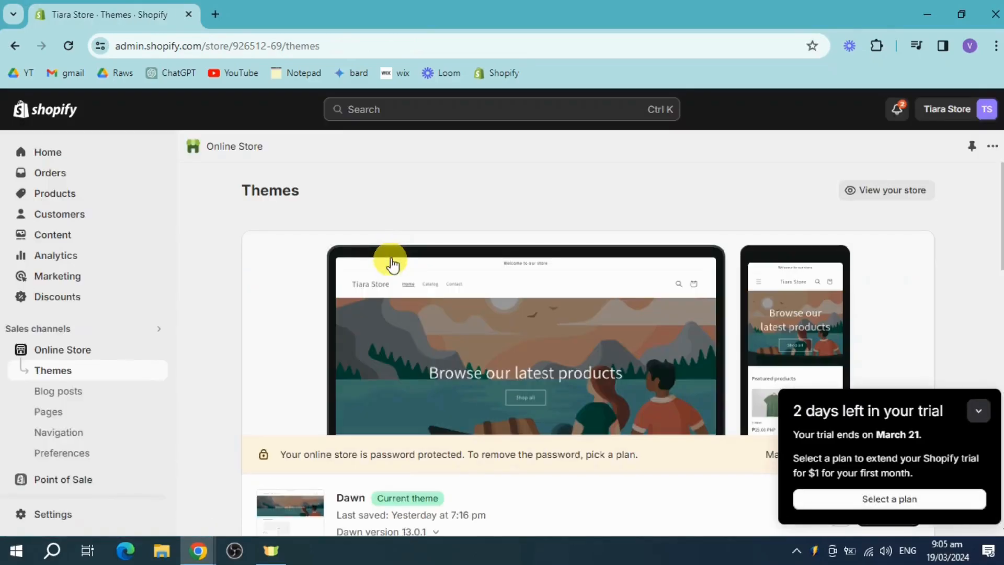
# - Search the Shopify App Store for "email list" and open the TYDAL Popups - Email Pop ups listing
pyautogui.scroll(-1, 61, 389)
pyautogui.scroll(-2, 61, 389)
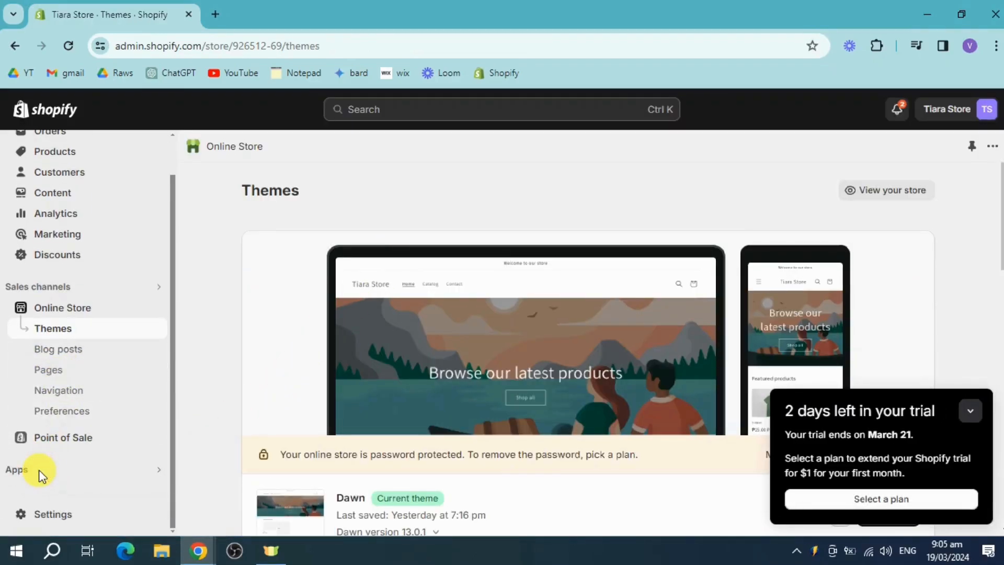
pyautogui.click(39, 469)
pyautogui.write('email list')
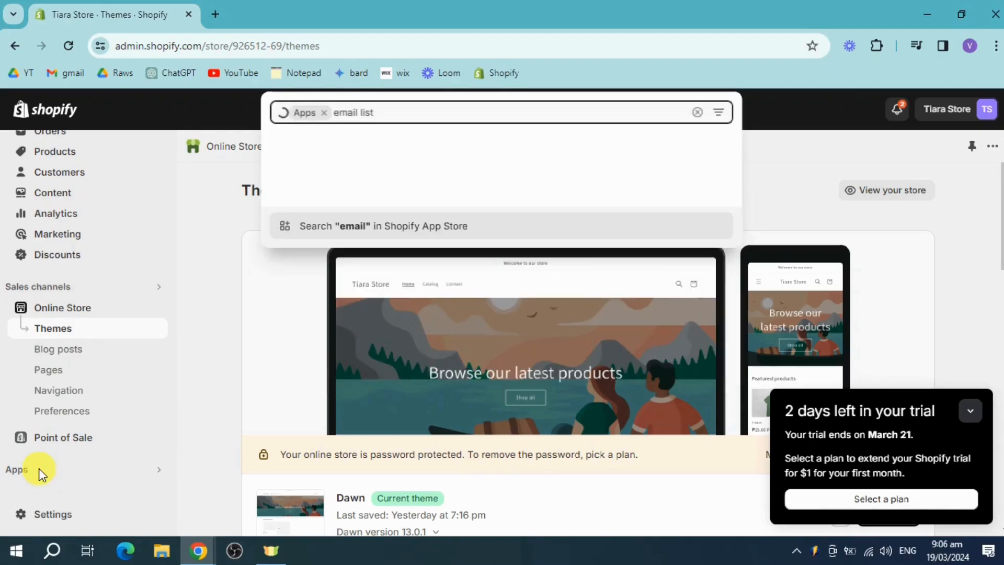
pyautogui.click(372, 231)
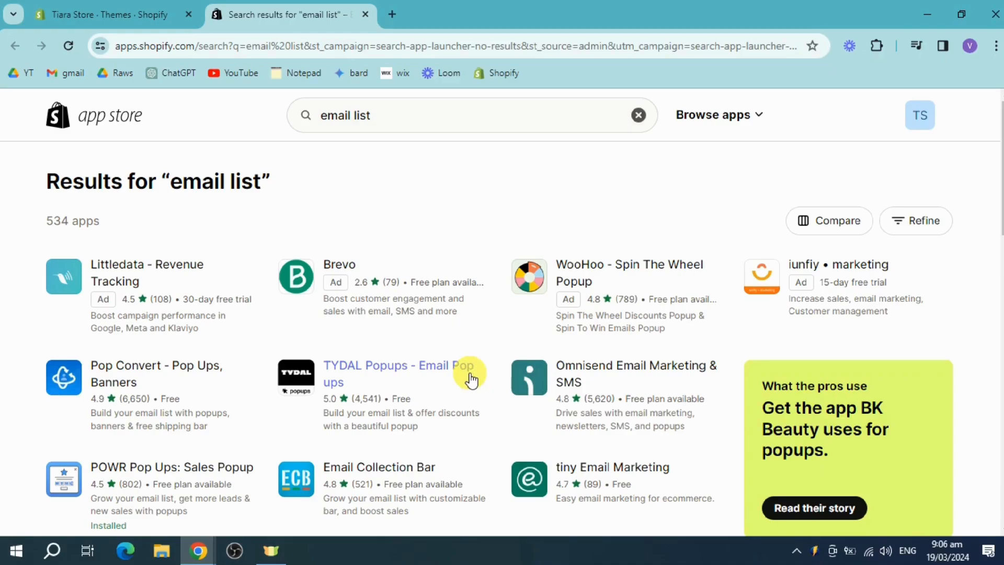
pyautogui.click(408, 376)
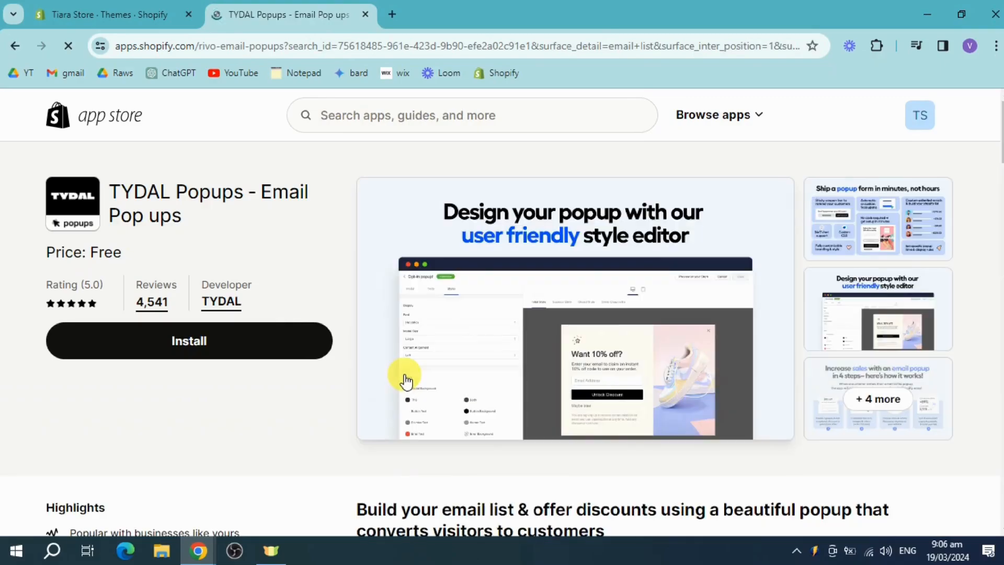
# - Browse the enlarged preview images of the TYDAL Popups listing and close them
pyautogui.click(618, 354)
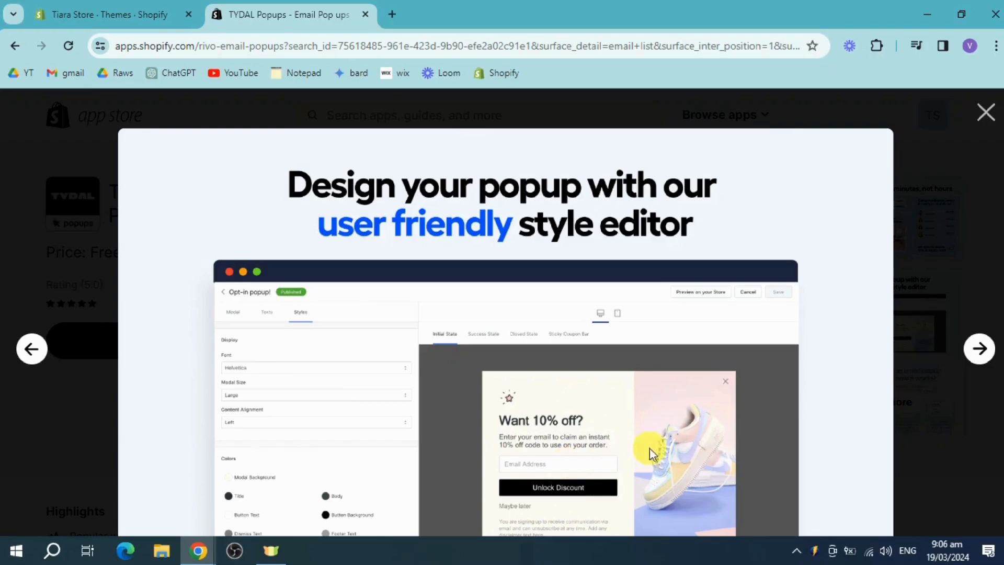
pyautogui.click(978, 348)
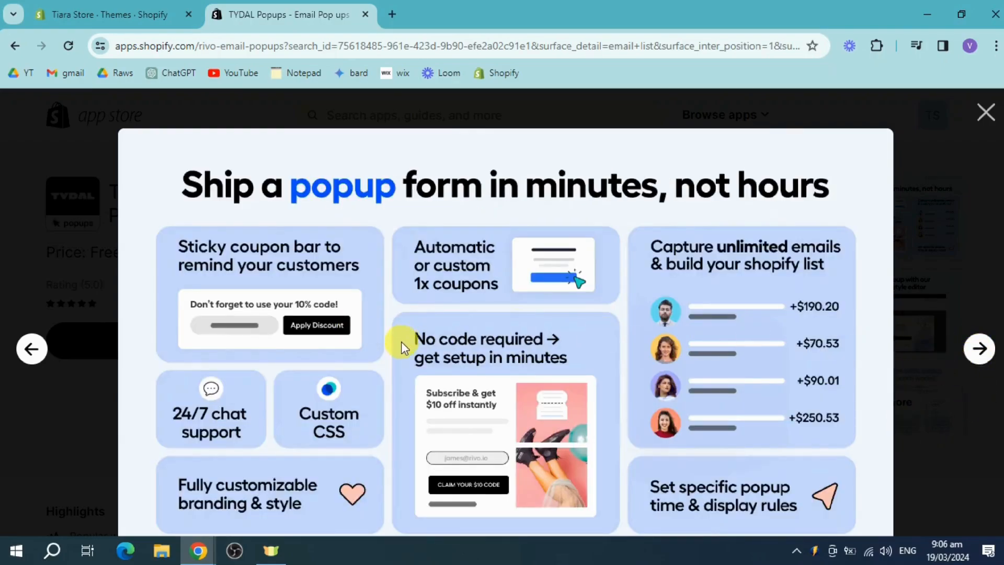
pyautogui.click(979, 348)
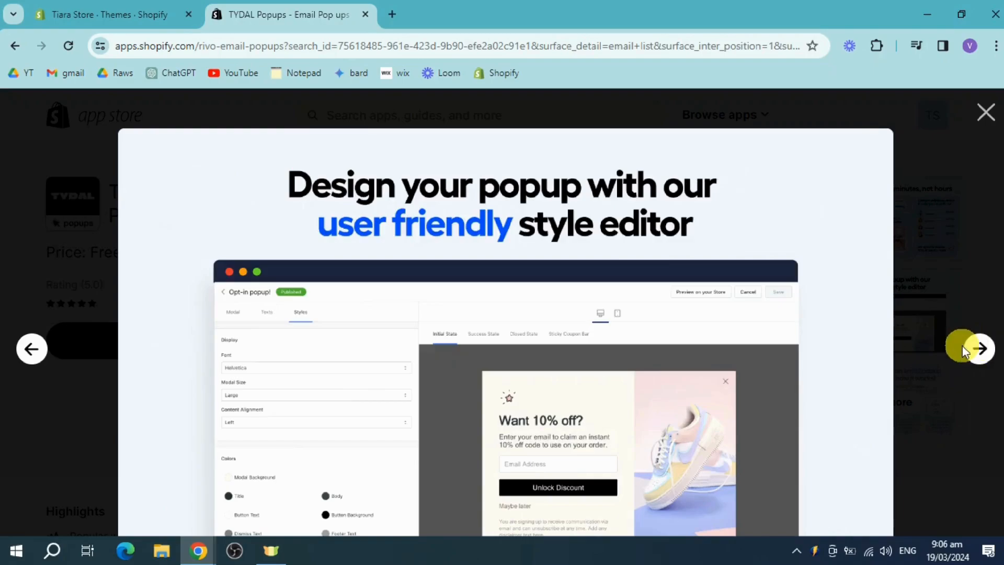
pyautogui.click(985, 109)
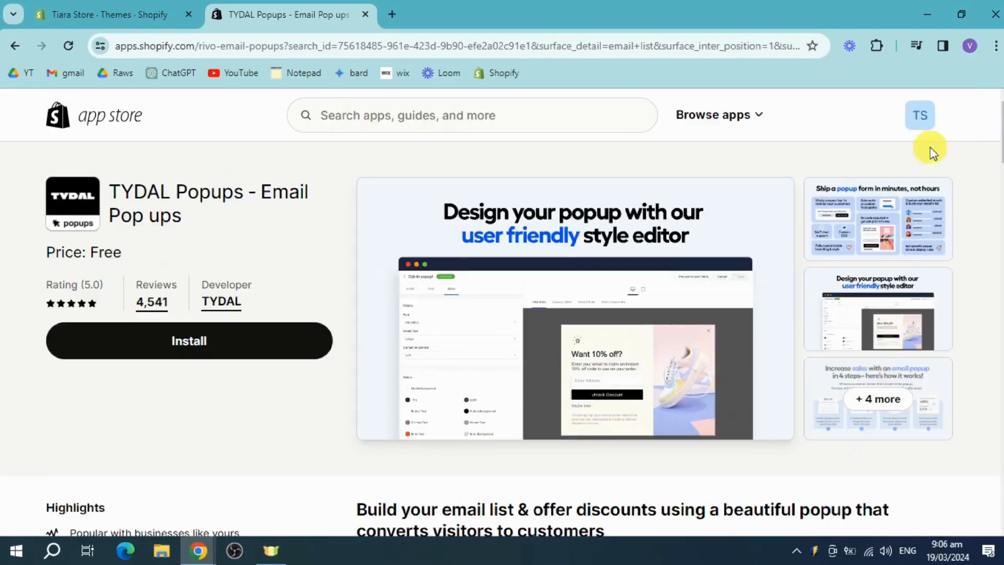
# - Install TYDAL Popups - Email Pop ups on the store and approve its requested data access
pyautogui.click(190, 345)
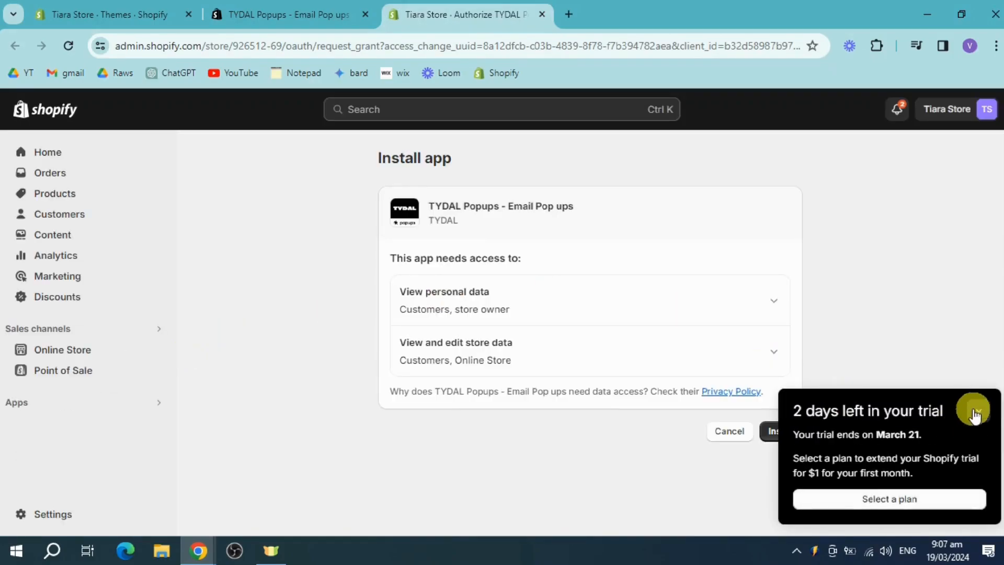
pyautogui.click(979, 409)
pyautogui.click(778, 437)
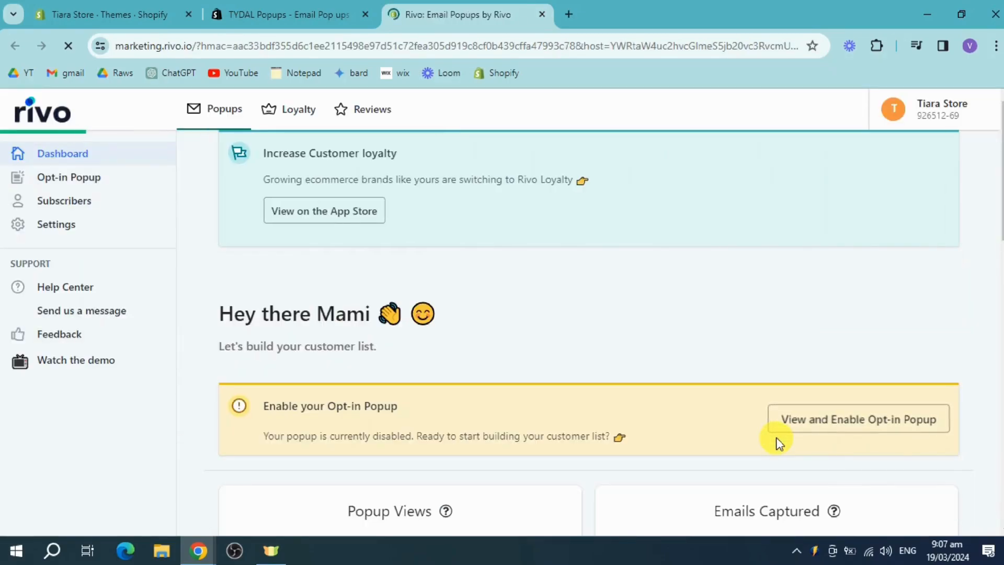
# - Review the Rivo dashboard's popup statistics, customization option and setup steps
pyautogui.scroll(-1, 339, 331)
pyautogui.scroll(-2, 339, 331)
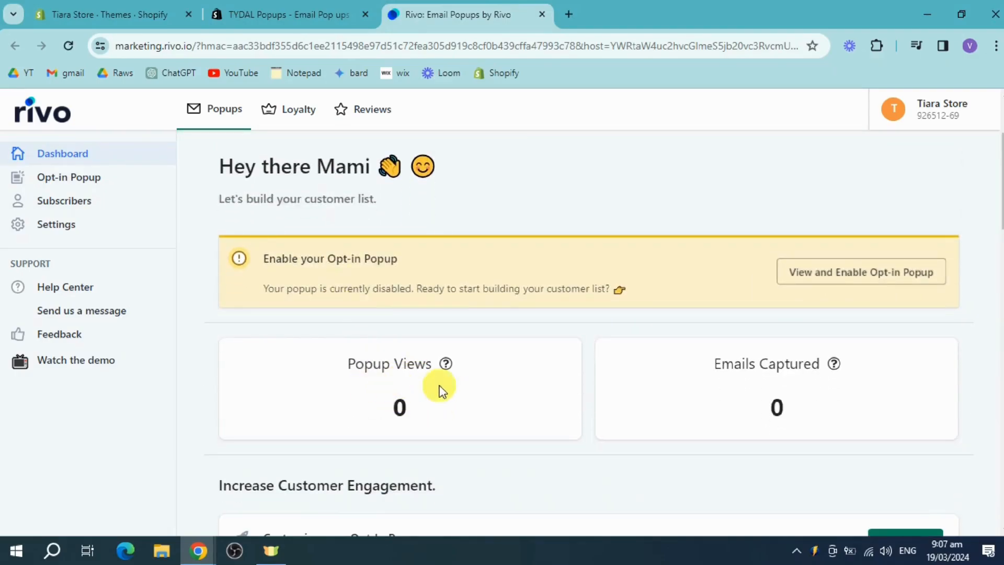
pyautogui.scroll(-3, 795, 425)
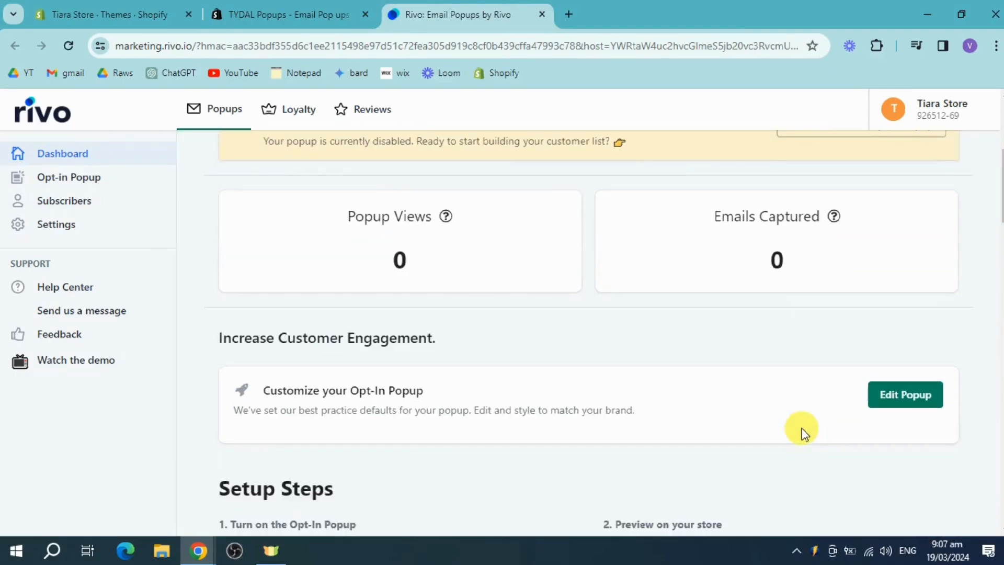
pyautogui.scroll(-4, 803, 432)
pyautogui.scroll(1, 683, 387)
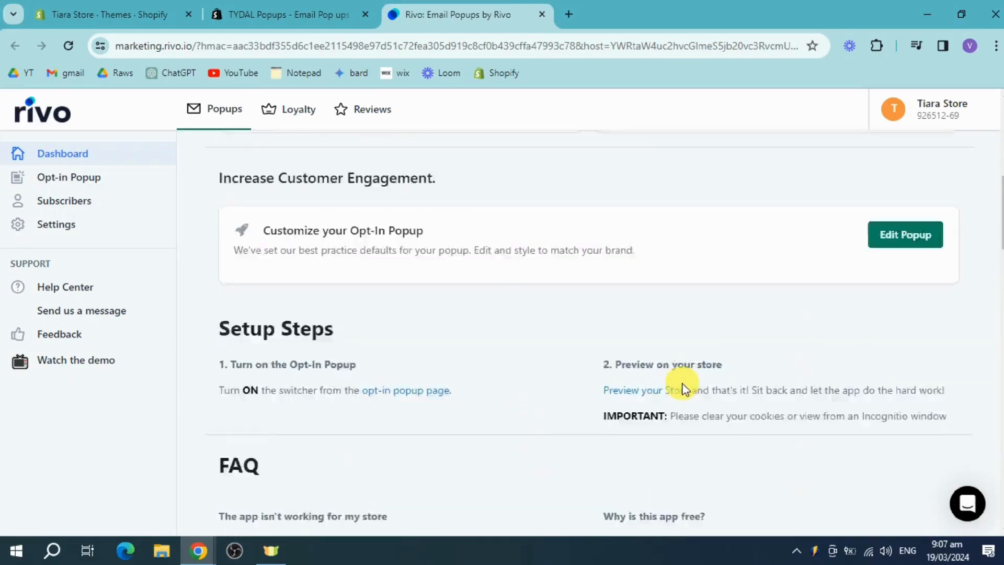
pyautogui.scroll(8, 683, 387)
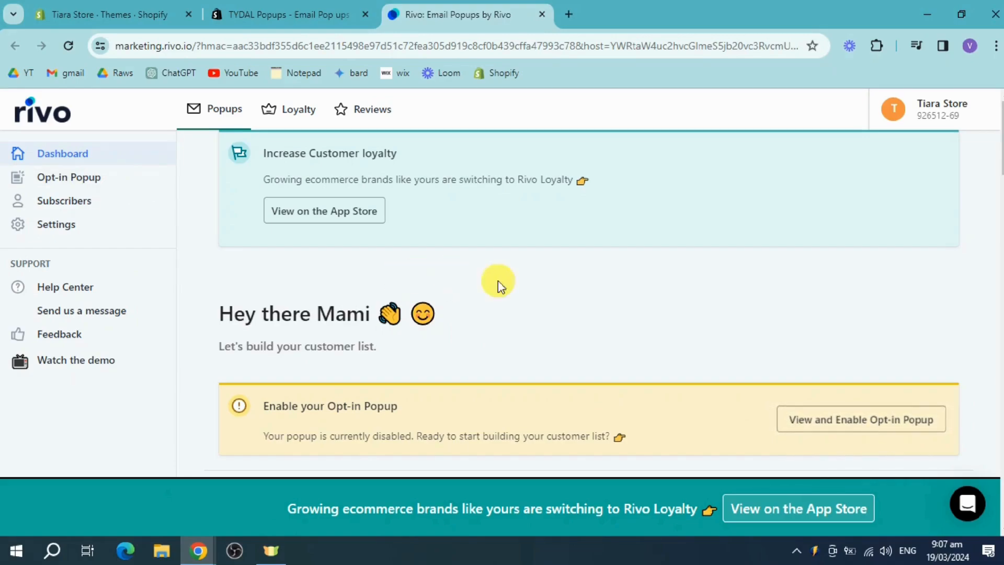
# - Open the opt-in popup for editing and switch its popup status to ON
pyautogui.scroll(-1, 576, 300)
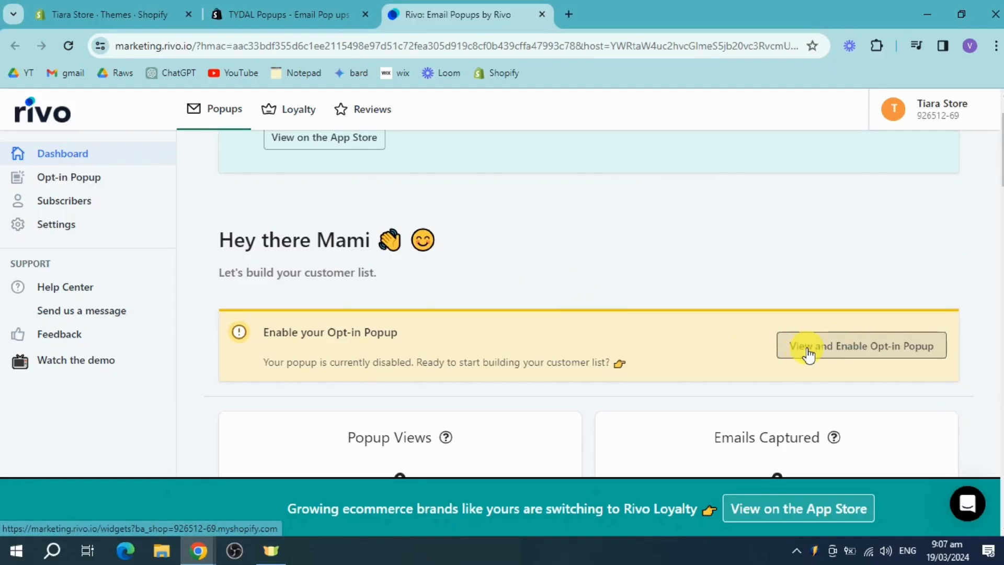
pyautogui.click(827, 355)
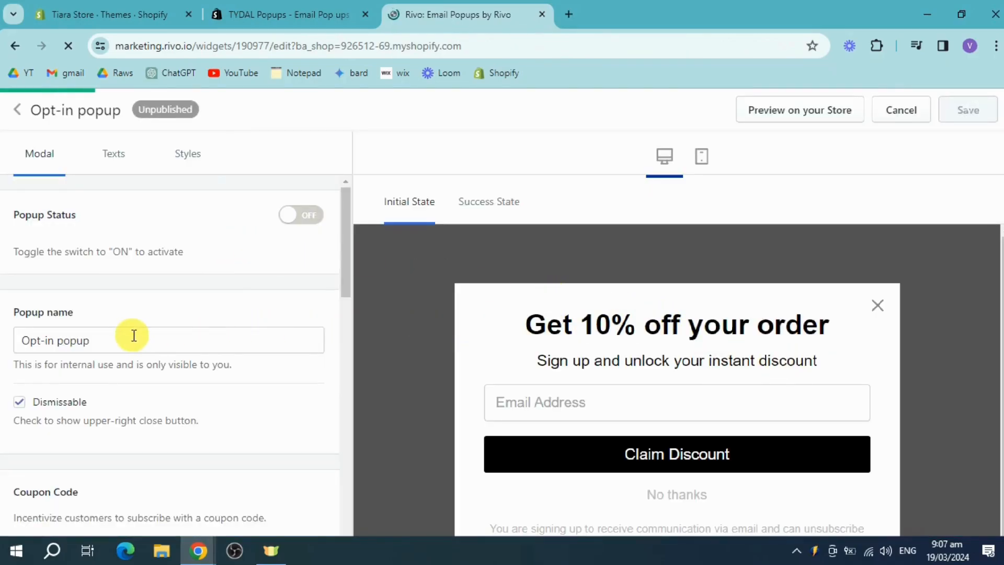
pyautogui.click(303, 225)
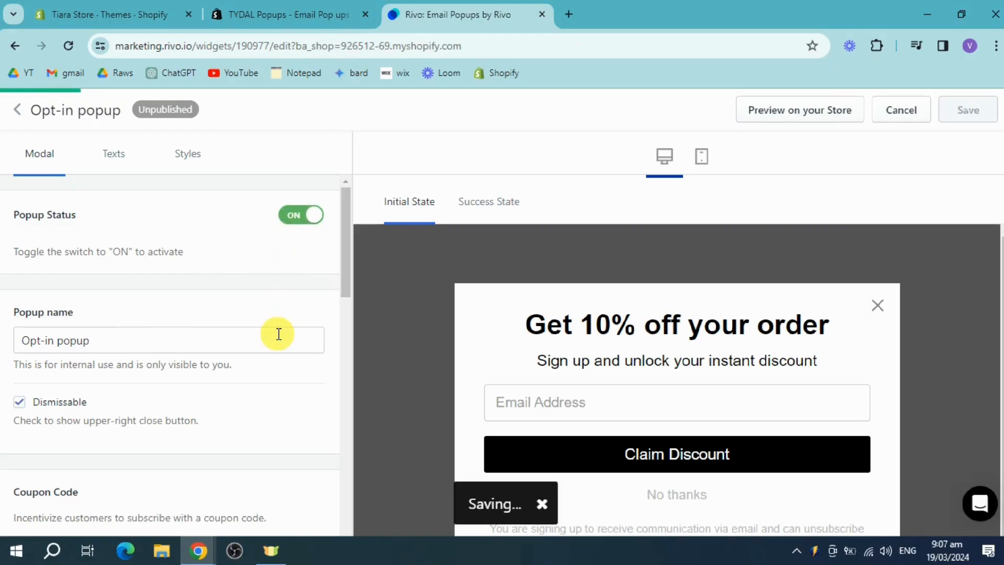
# - Rename the opt-in popup as "Email popup"
pyautogui.click(108, 350)
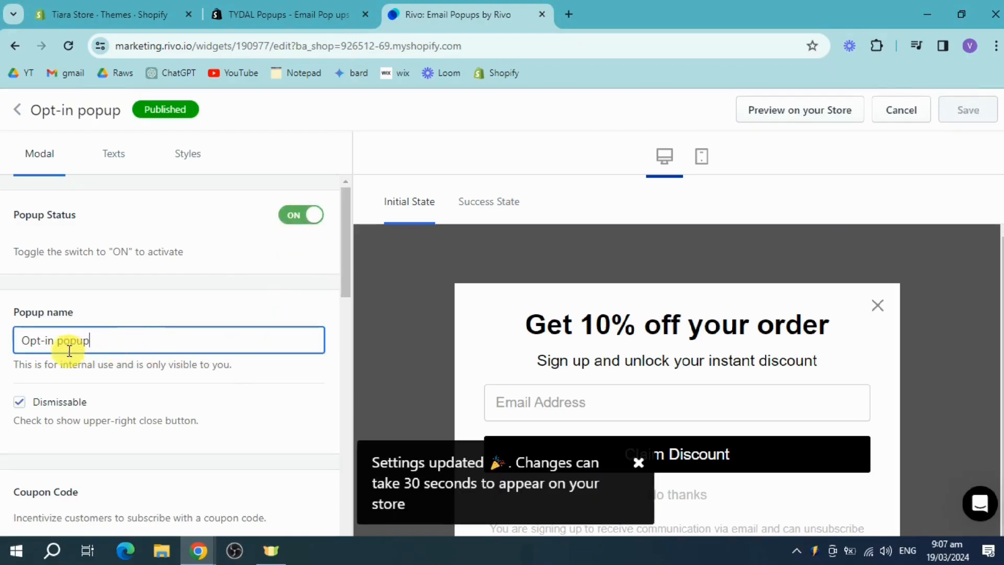
pyautogui.moveTo(58, 343); pyautogui.dragTo(7, 340)
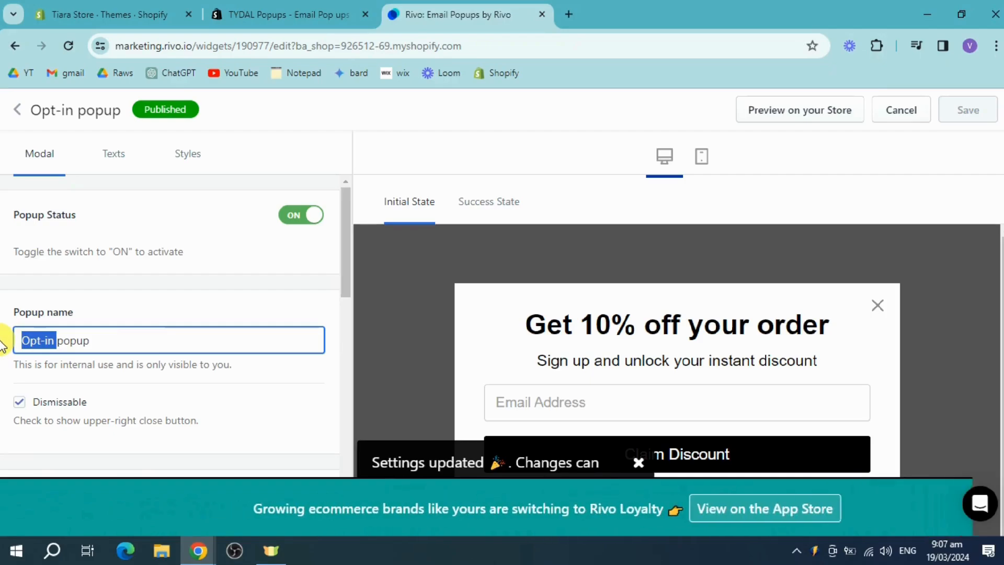
pyautogui.write('Email')
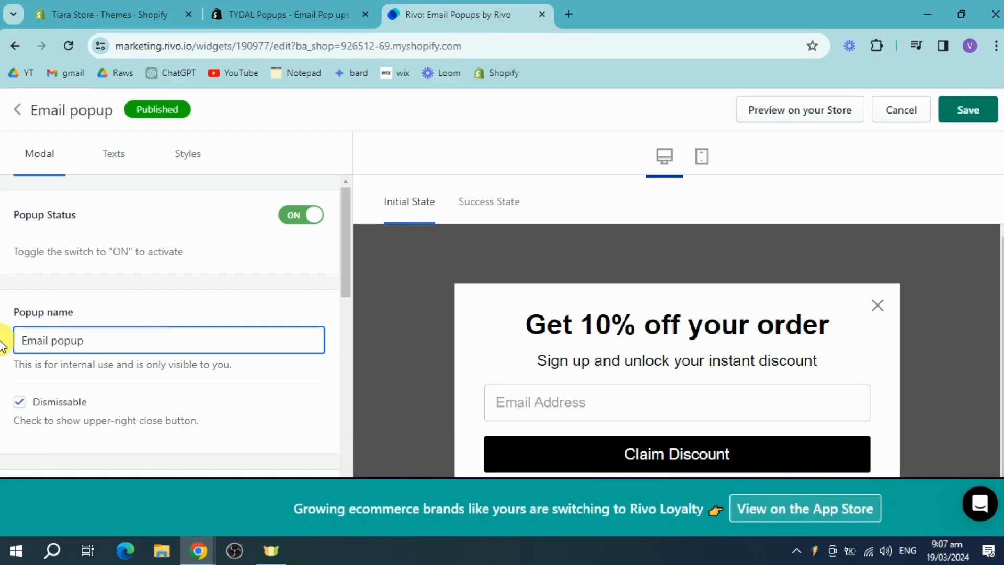
# - Review the popup's coupon code, discount value, sticky coupon bar and closed state settings
pyautogui.scroll(-2, 187, 337)
pyautogui.scroll(-1, 188, 337)
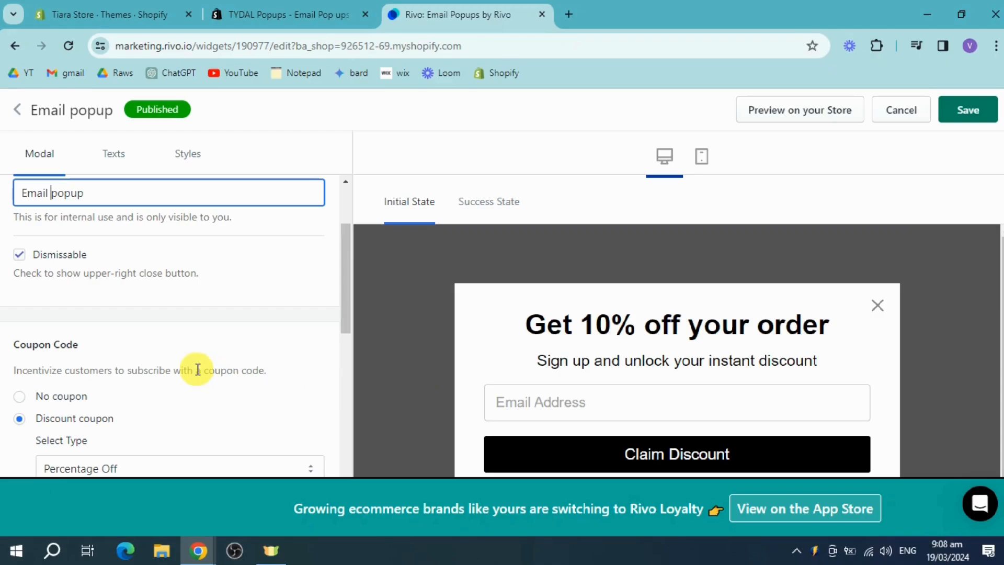
pyautogui.scroll(-1, 197, 367)
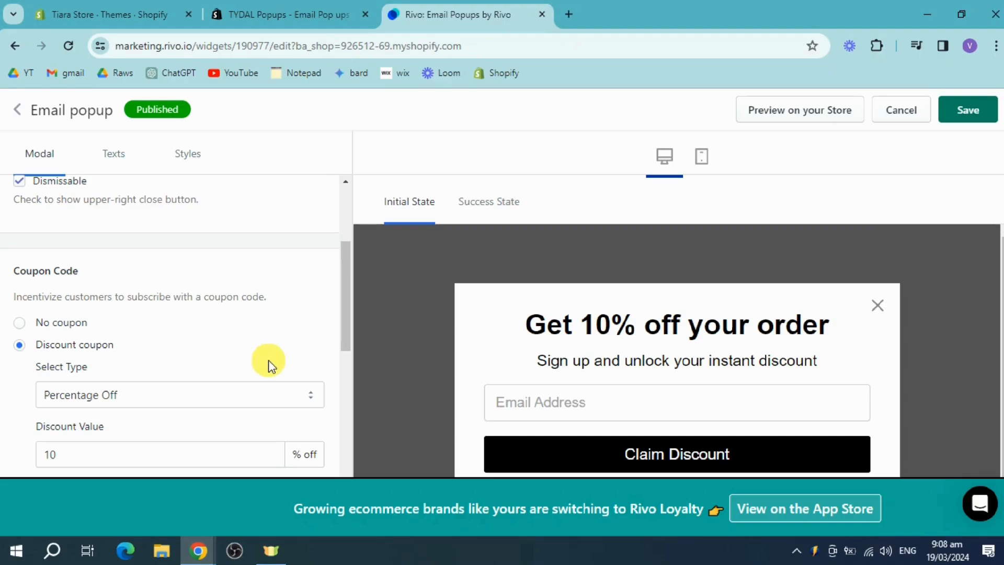
pyautogui.scroll(-1, 265, 358)
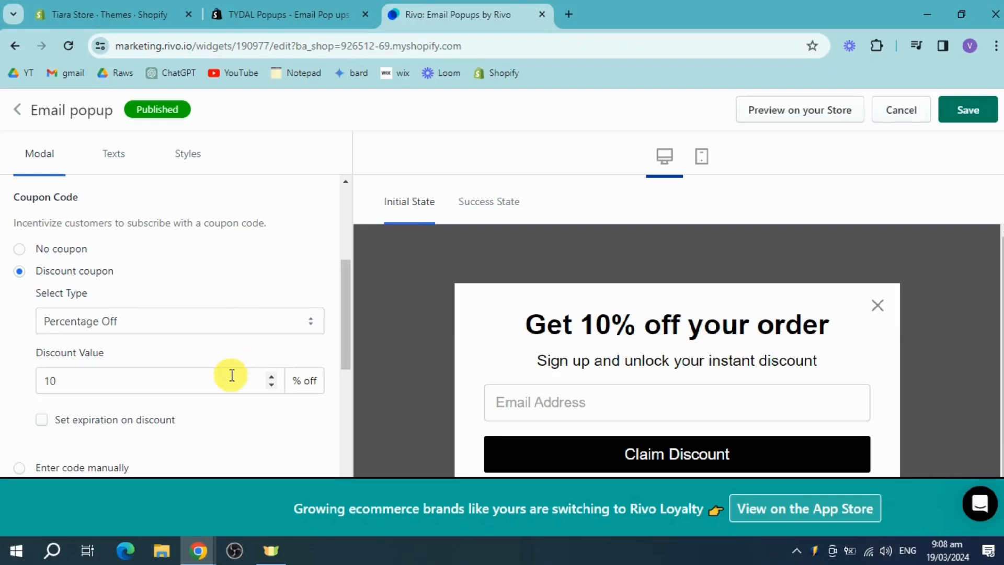
pyautogui.scroll(-1, 233, 330)
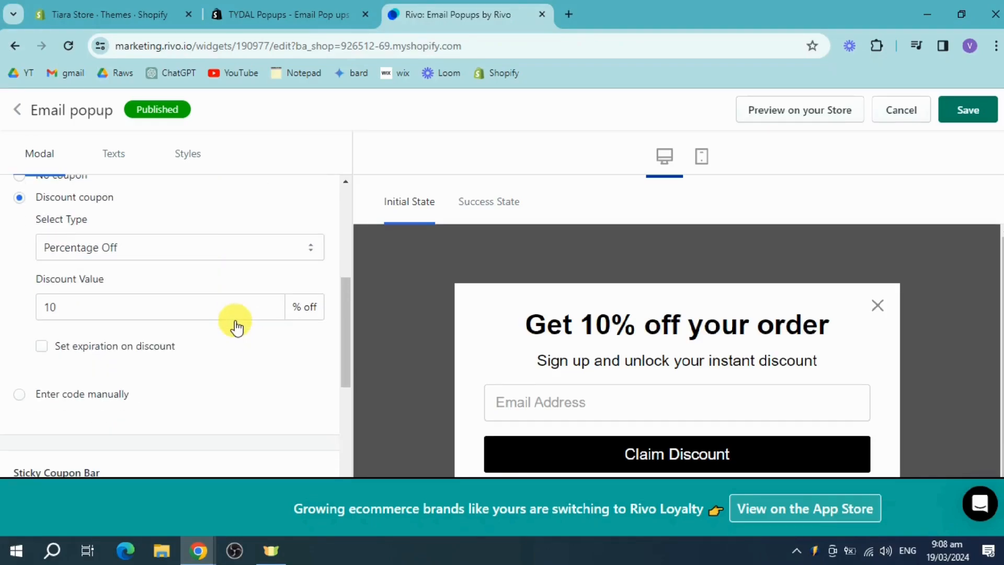
pyautogui.scroll(-1, 229, 337)
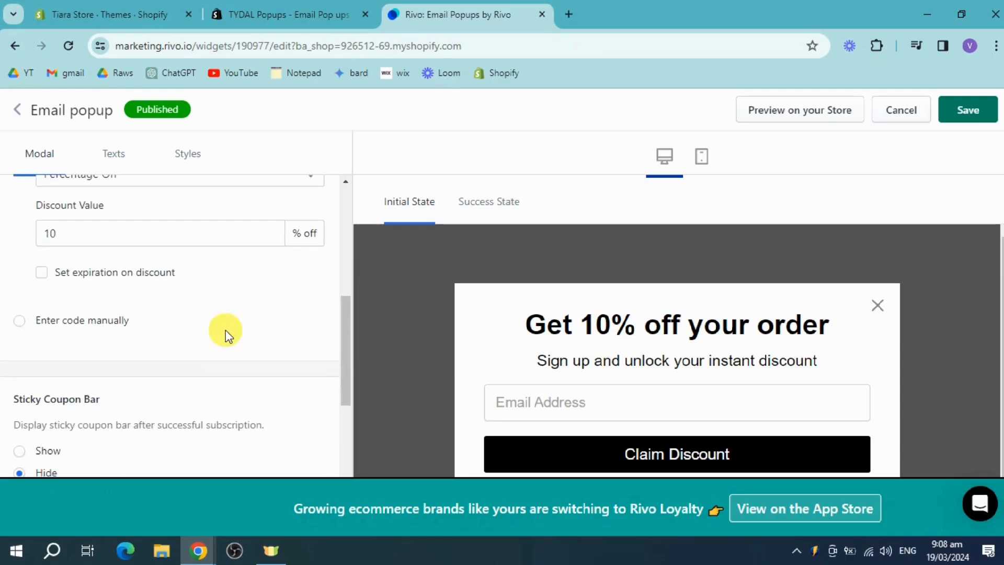
pyautogui.scroll(-2, 225, 336)
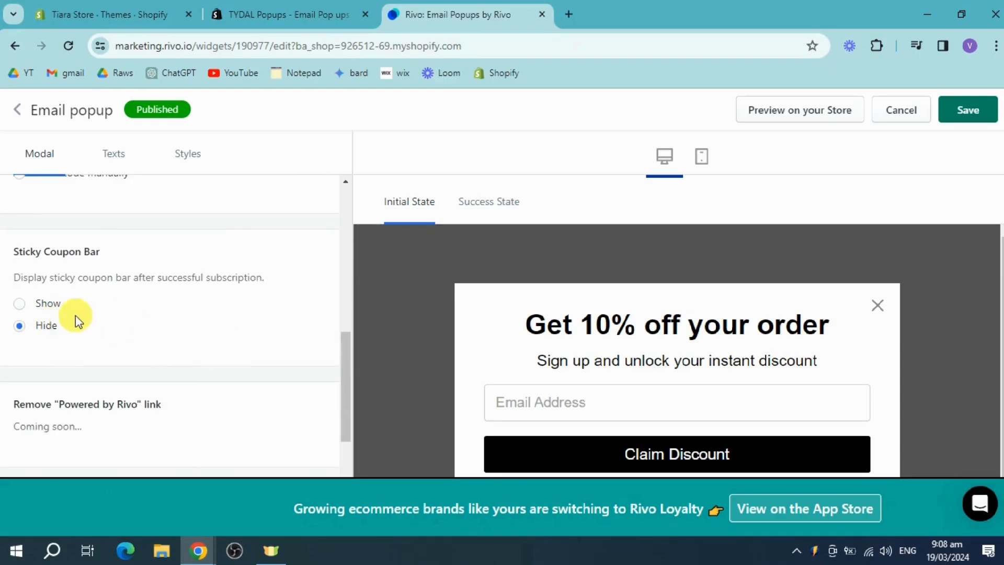
pyautogui.scroll(-1, 98, 381)
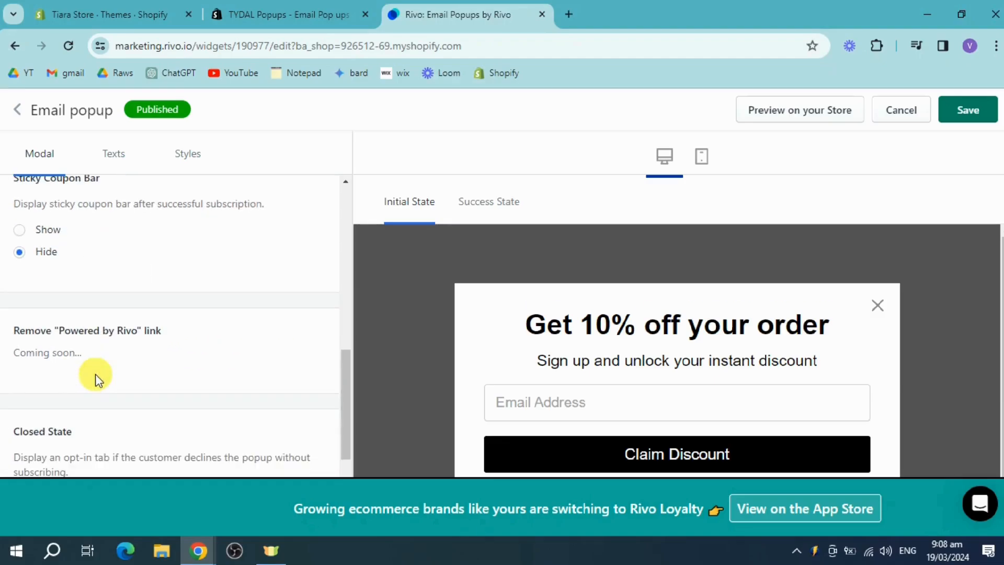
pyautogui.scroll(-2, 118, 371)
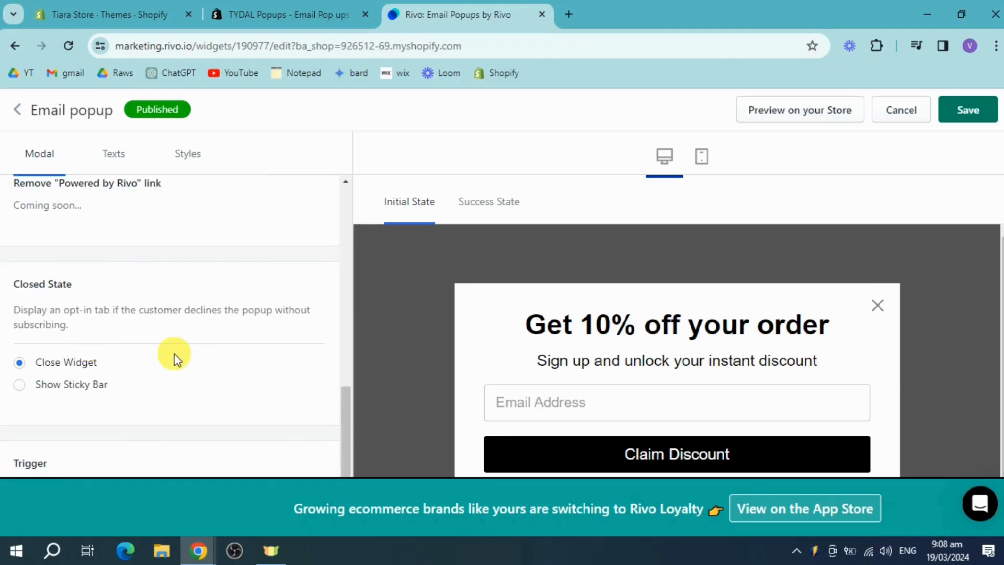
# - Set the popup's timer trigger to show Immediately after the page loads
pyautogui.scroll(-4, 172, 359)
pyautogui.scroll(1, 141, 348)
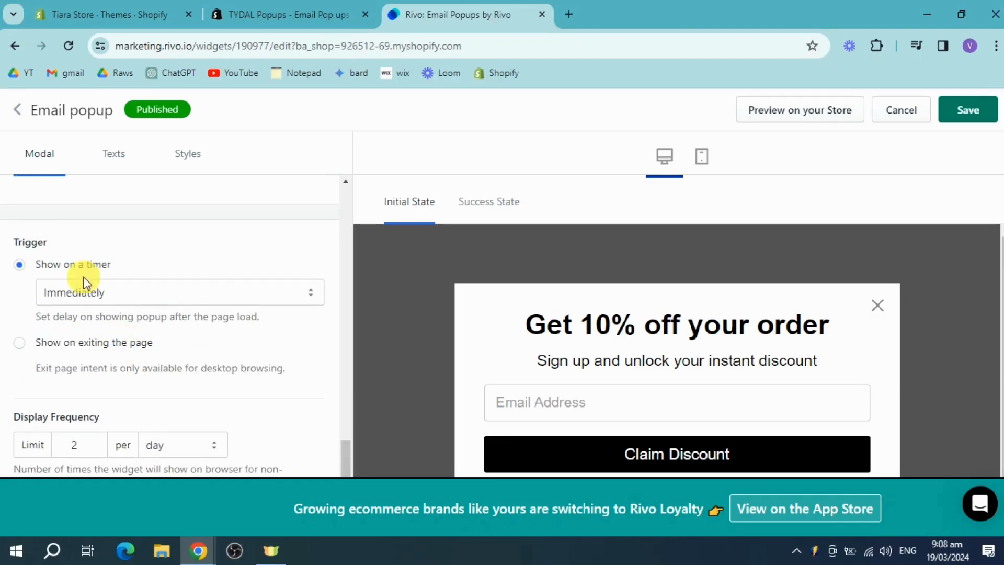
pyautogui.click(137, 302)
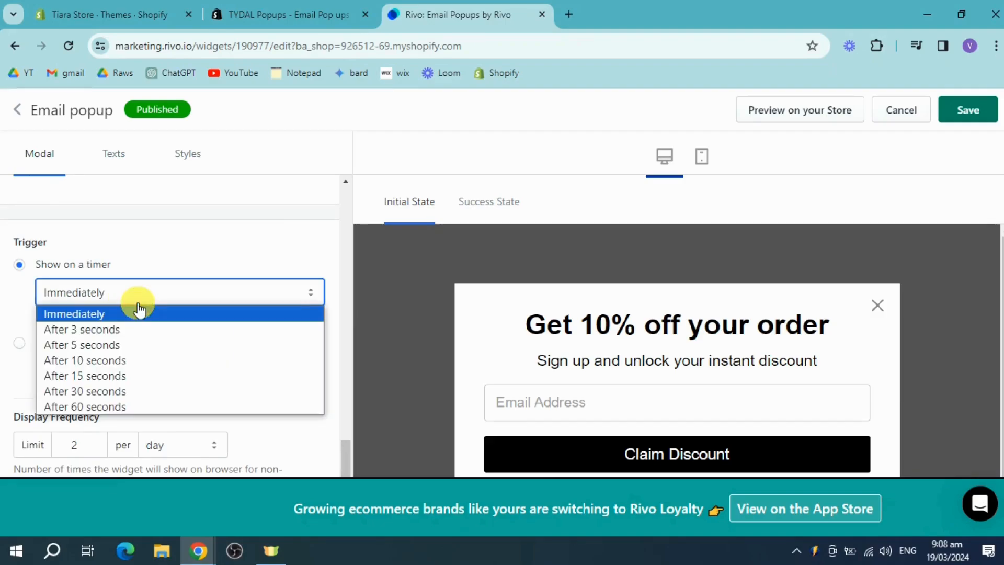
pyautogui.click(140, 310)
# - Set the popup's display frequency limit to 5 per day and check the page display rules
pyautogui.scroll(-1, 145, 337)
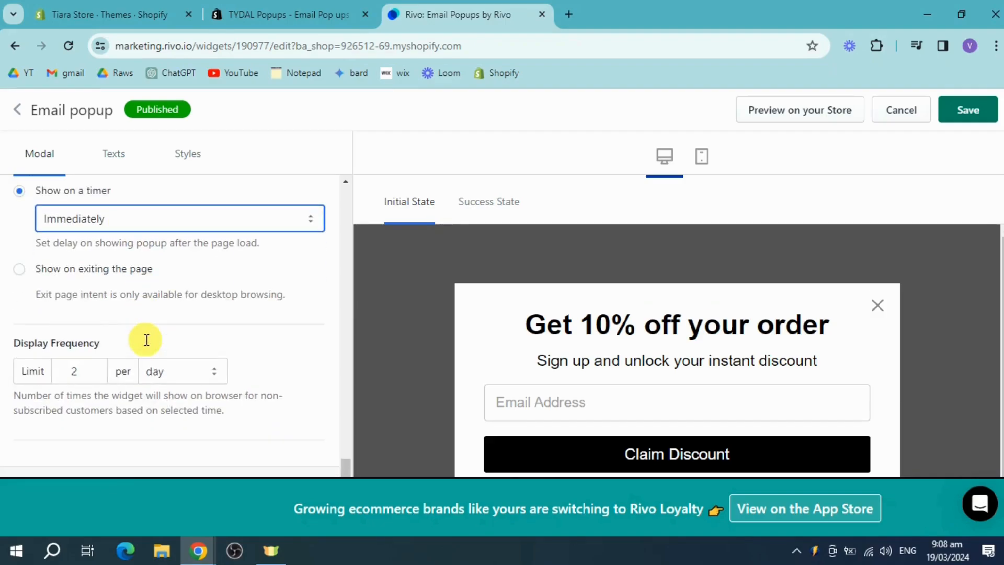
pyautogui.click(92, 369)
pyautogui.click(93, 369)
pyautogui.click(93, 369)
pyautogui.scroll(-3, 191, 392)
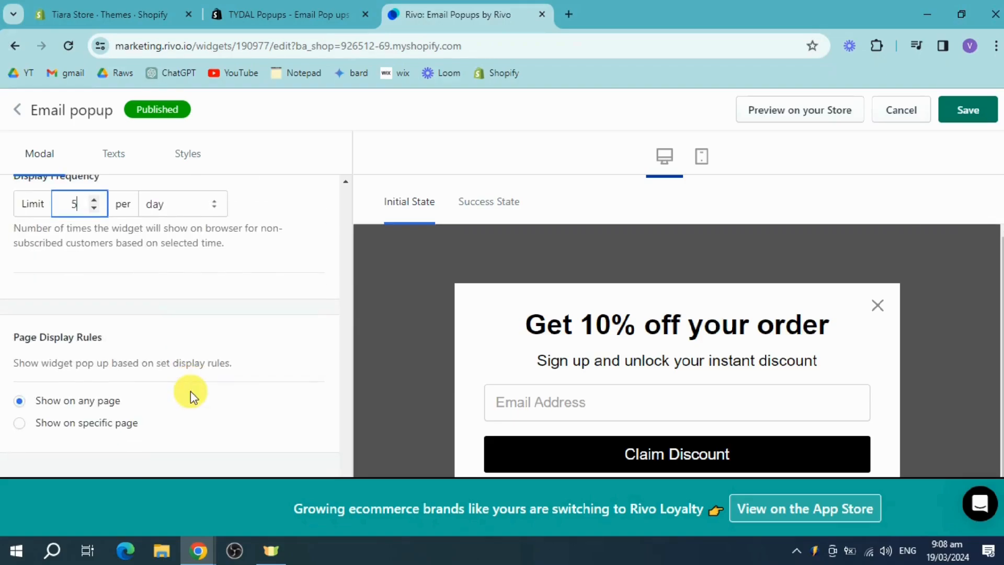
# - Check the rule options for showing the popup on a specific page and return the display rule to Show on any page
pyautogui.click(98, 422)
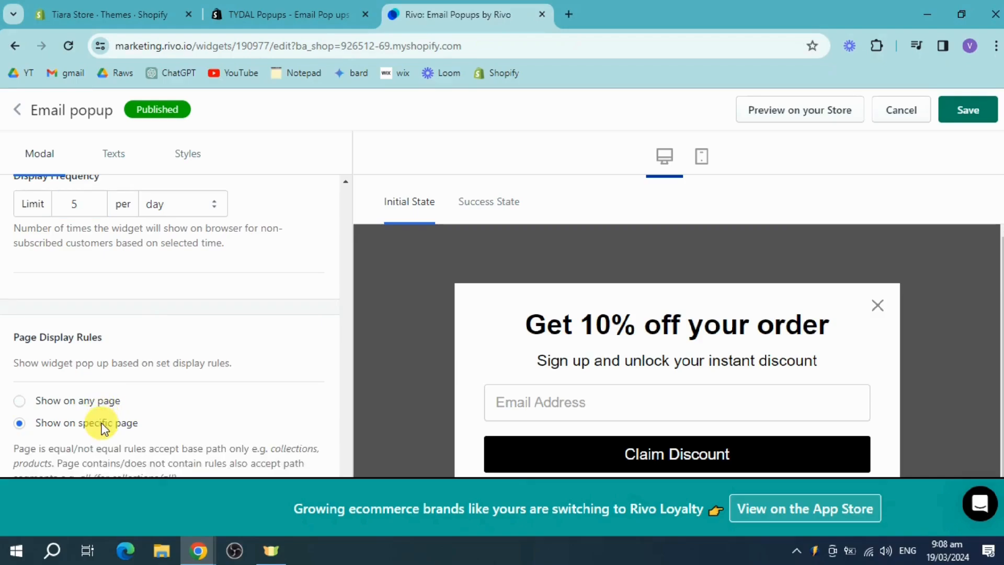
pyautogui.scroll(-2, 85, 332)
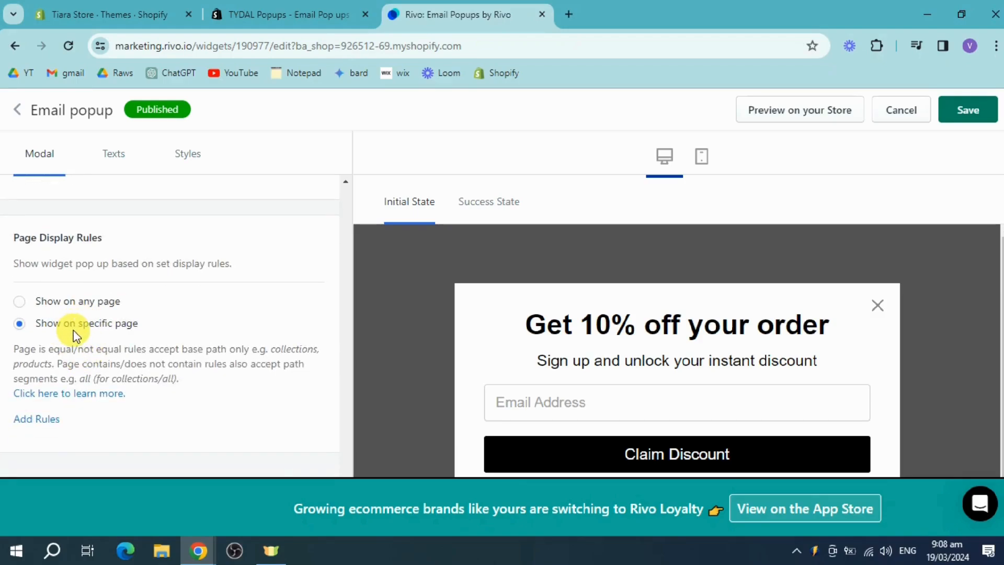
pyautogui.moveTo(104, 304); pyautogui.dragTo(109, 304)
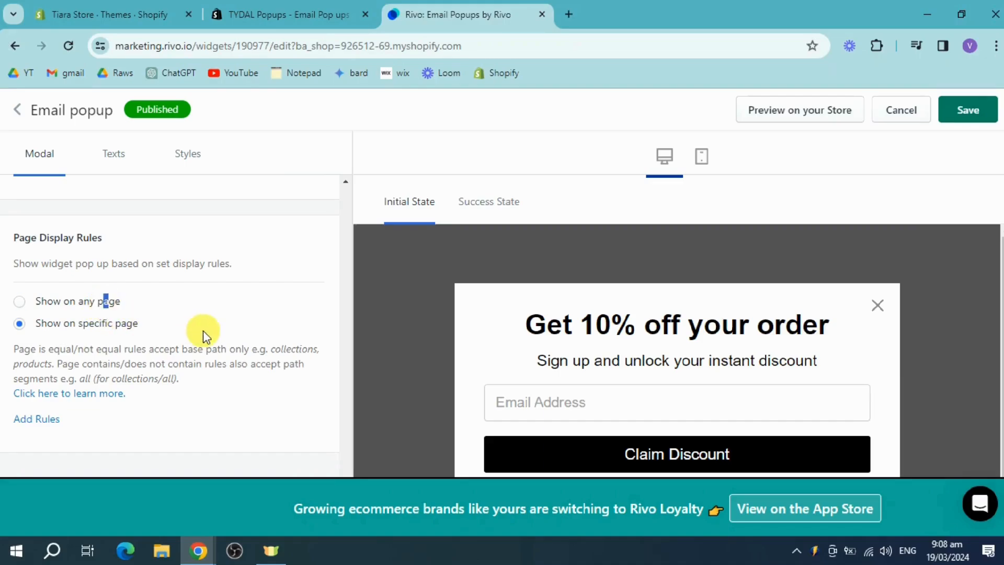
pyautogui.click(21, 305)
pyautogui.scroll(20, 167, 322)
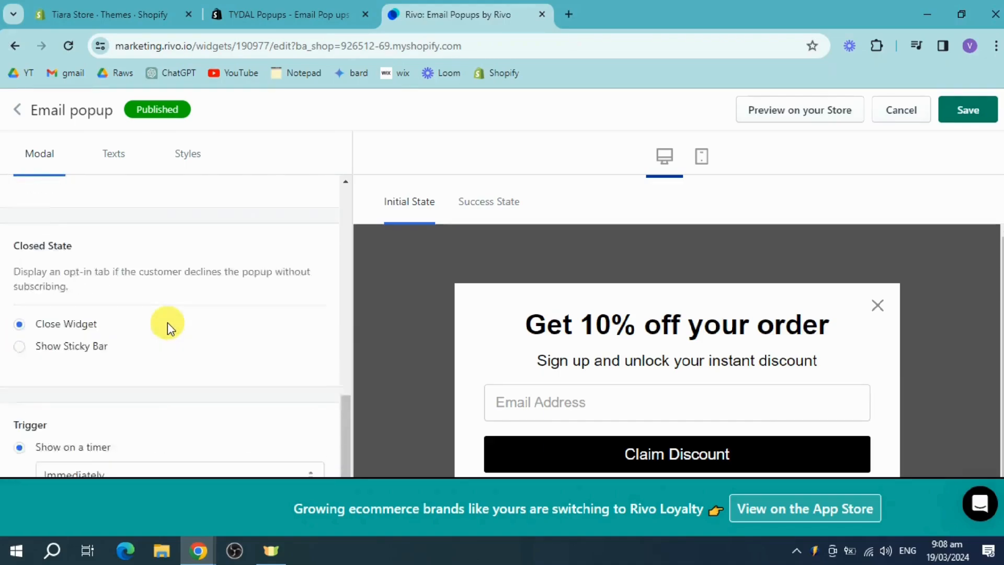
# - Change the initial state title in the popup's text settings to "Get 5% off your order"
pyautogui.click(108, 152)
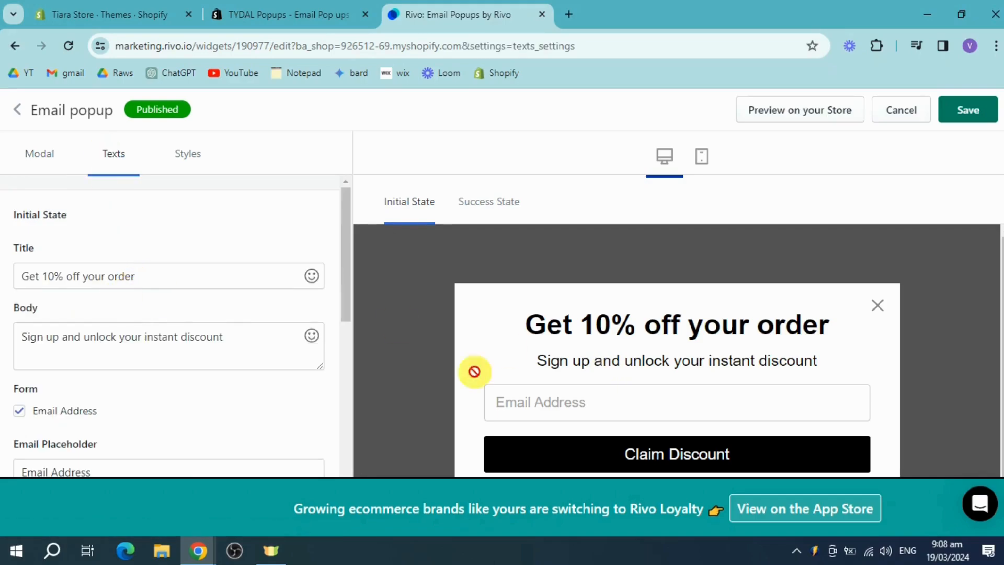
pyautogui.click(49, 276)
pyautogui.write('5')
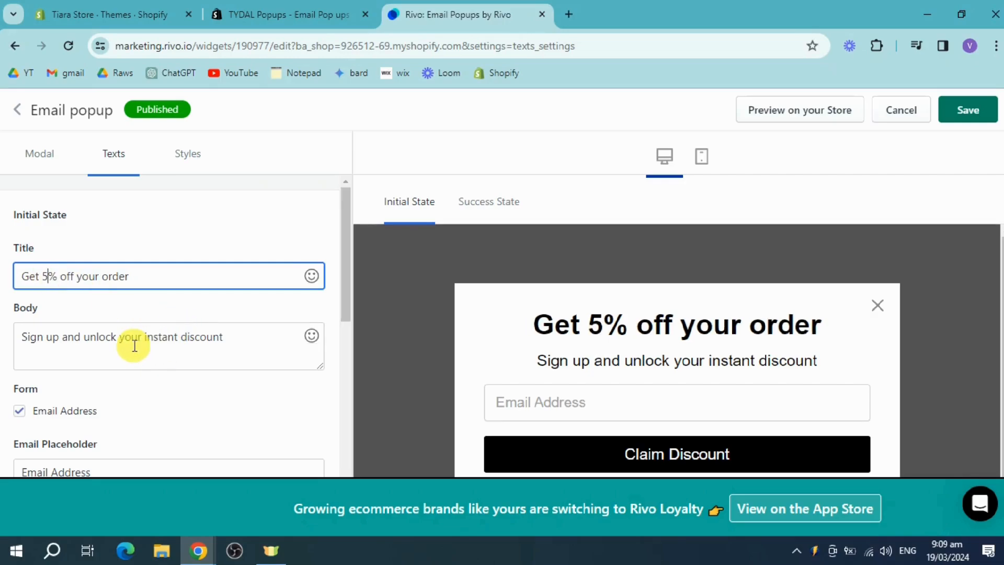
# - Review the popup's remaining texts, including the form, button, footer, dismiss, success state and error message wording
pyautogui.scroll(-1, 237, 374)
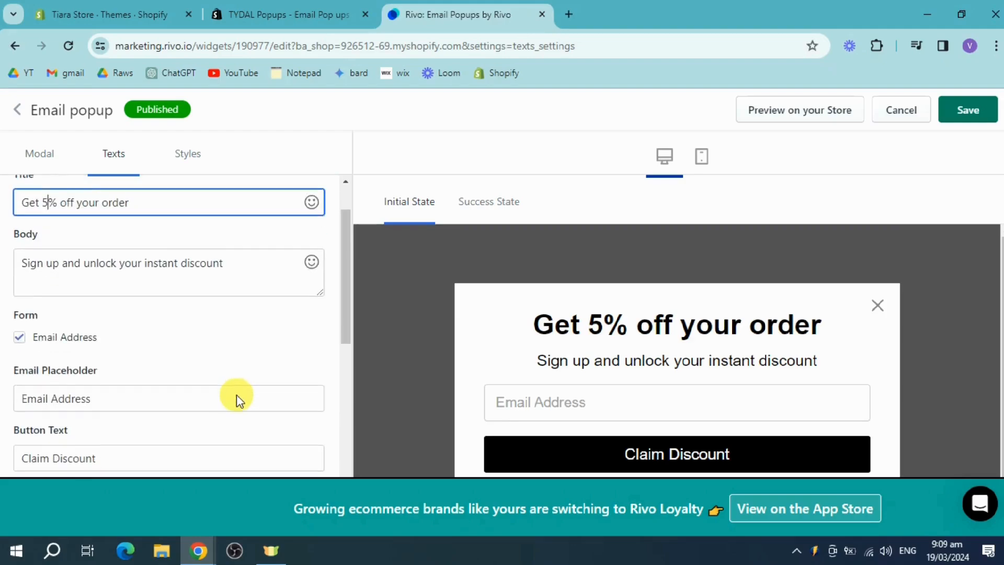
pyautogui.scroll(-2, 57, 337)
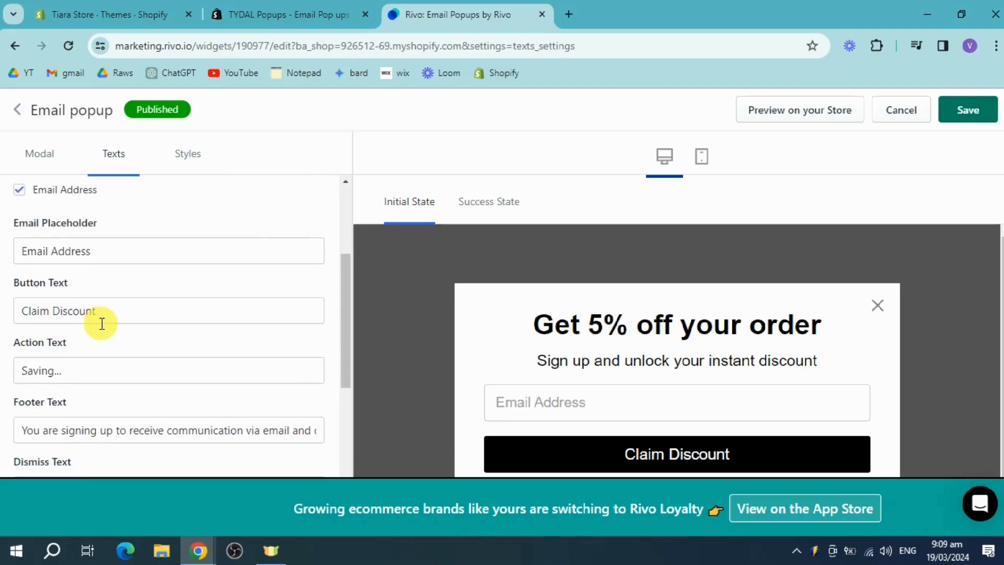
pyautogui.scroll(-3, 91, 308)
pyautogui.scroll(1, 68, 262)
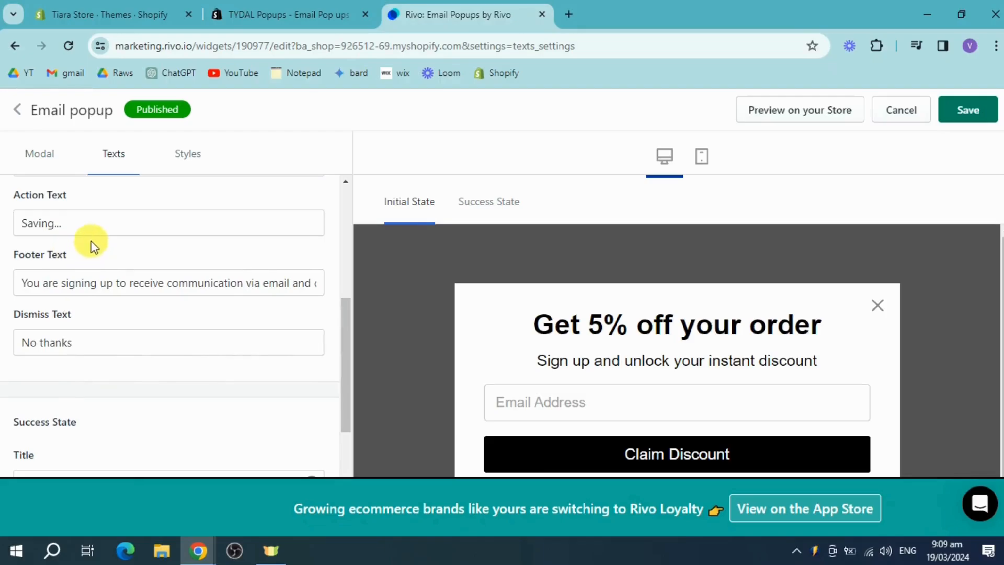
pyautogui.scroll(-1, 103, 280)
pyautogui.scroll(-1, 150, 336)
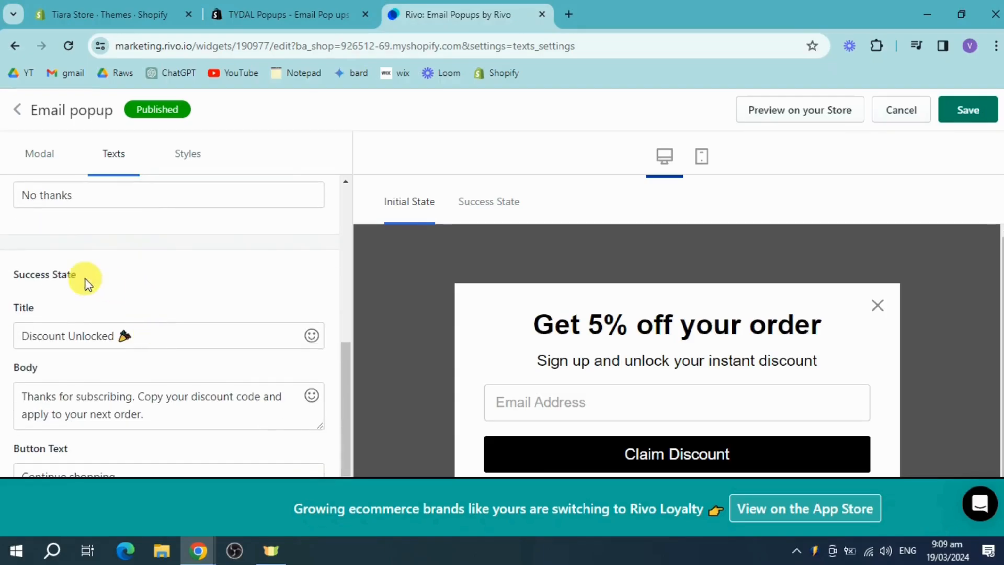
pyautogui.scroll(-2, 193, 319)
pyautogui.scroll(-3, 193, 321)
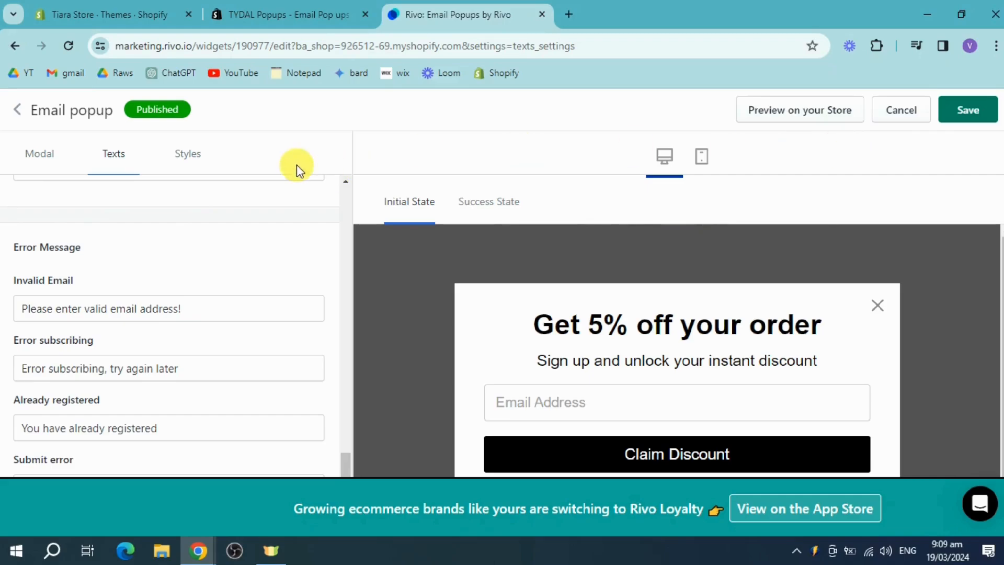
# - Review the popup's layout, color and display style settings and compare its mobile and desktop previews
pyautogui.click(185, 153)
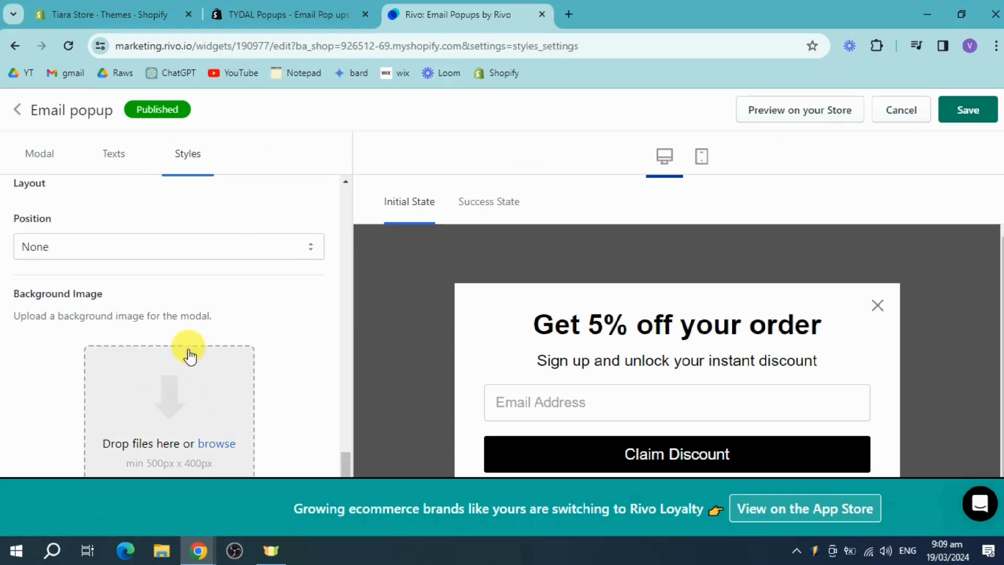
pyautogui.scroll(5, 245, 267)
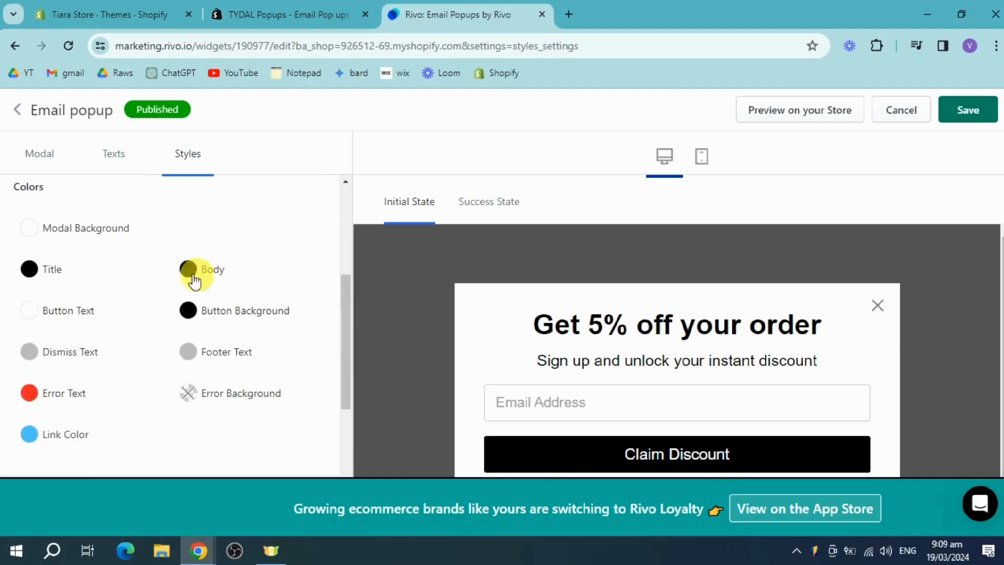
pyautogui.scroll(4, 162, 276)
pyautogui.scroll(1, 164, 279)
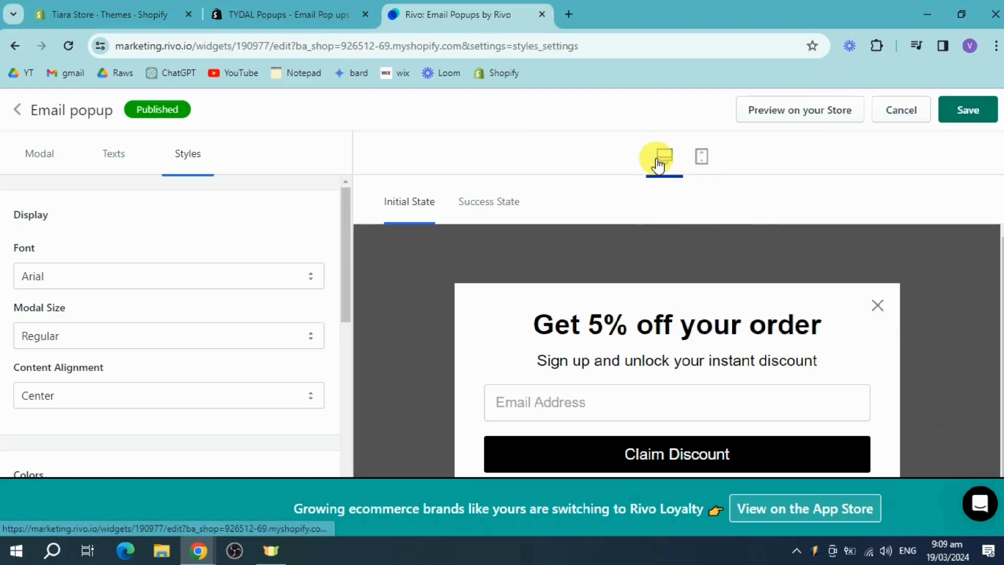
pyautogui.click(704, 157)
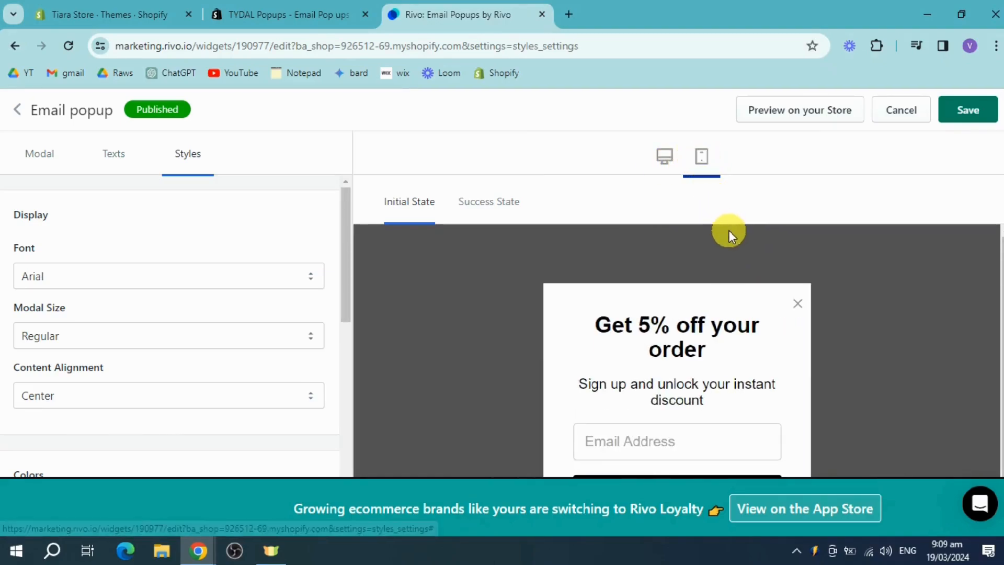
pyautogui.click(666, 166)
# - Save the popup settings and preview the popup on the live store, placing the cursor in its email address field
pyautogui.click(958, 137)
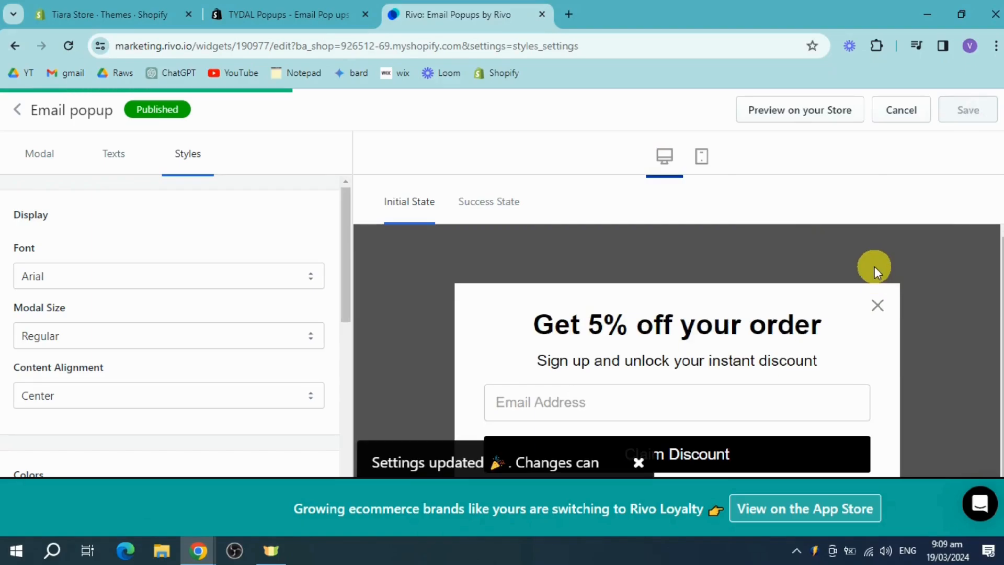
pyautogui.click(790, 113)
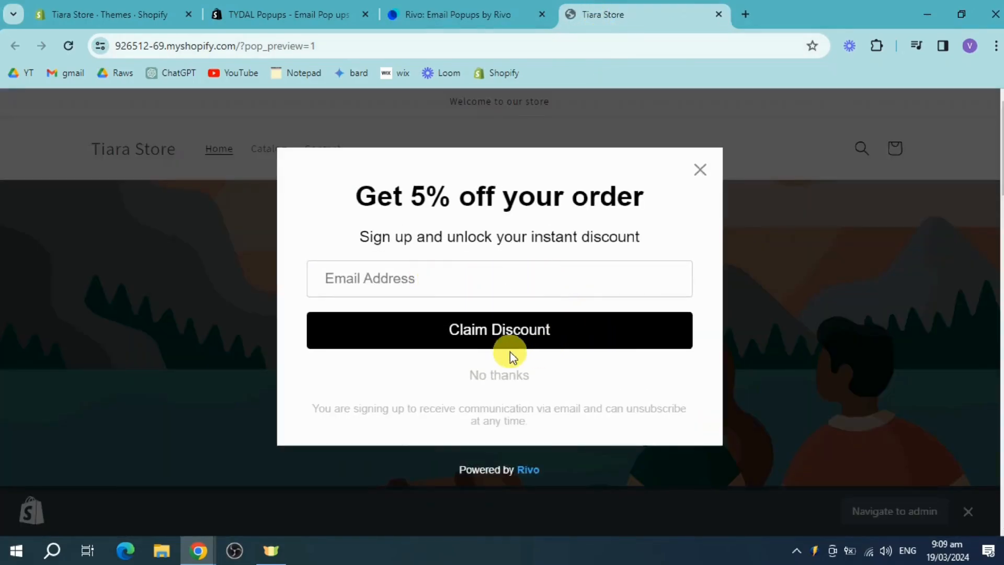
pyautogui.click(459, 279)
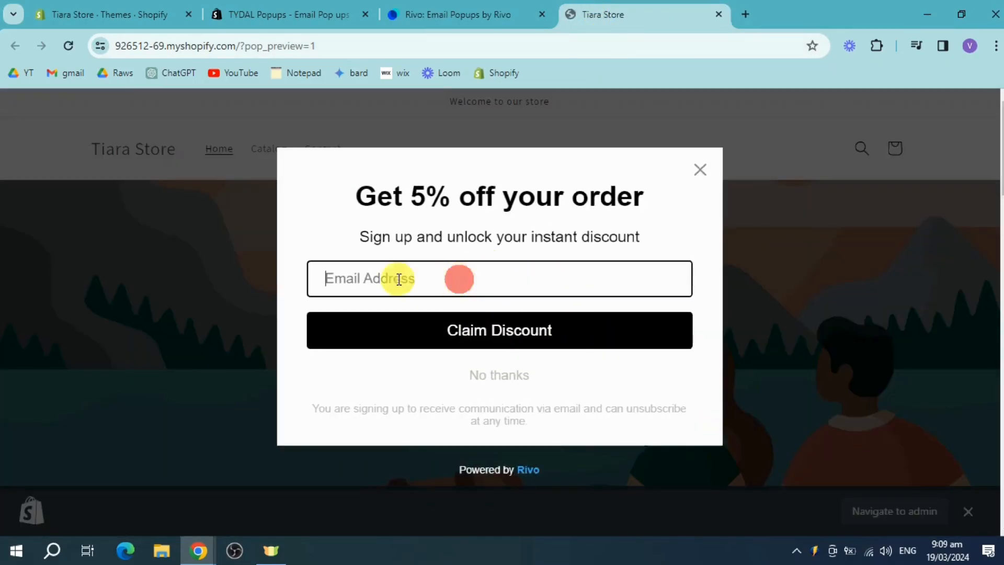